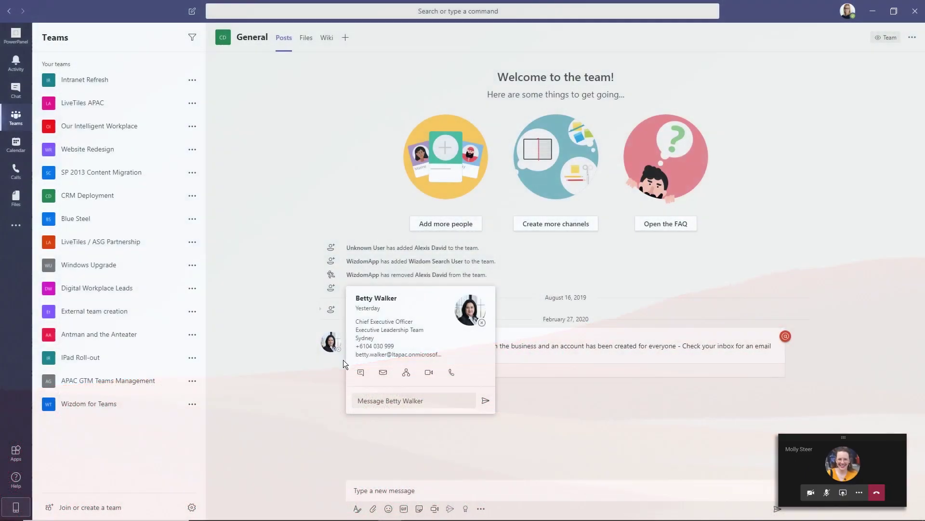
Message the contact in Chat that you'll call instead, then start a call with them
{"action": "left_click", "coordinate": [360, 372]}
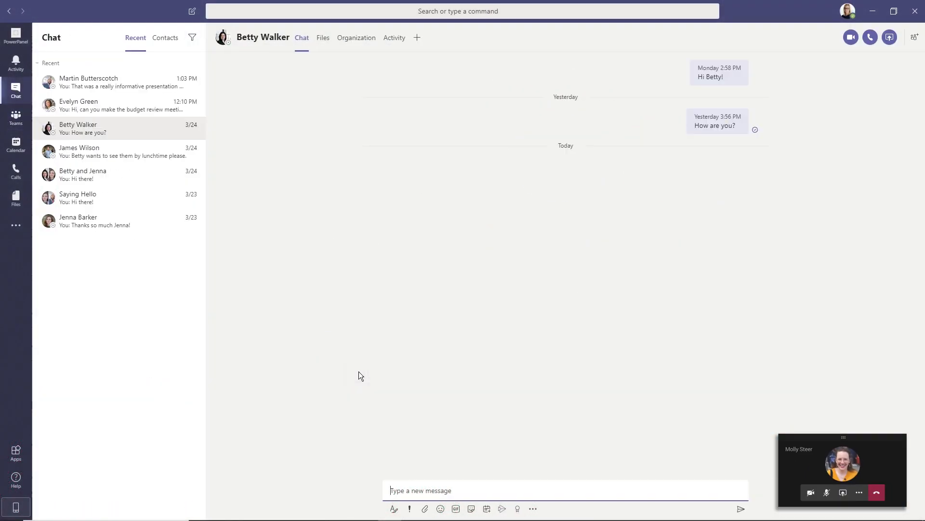
{"action": "type", "text": "I think I will call you instead"}
{"action": "key", "text": "Return"}
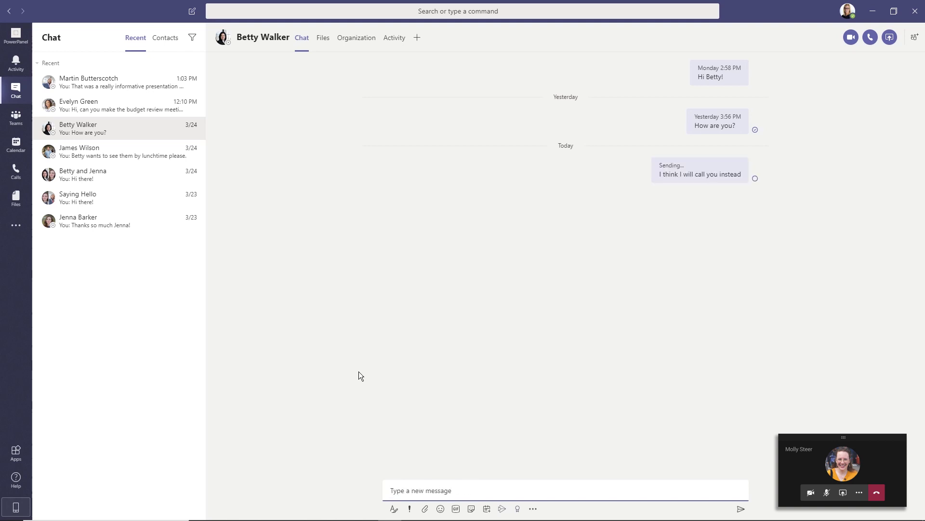
{"action": "left_click", "coordinate": [870, 37]}
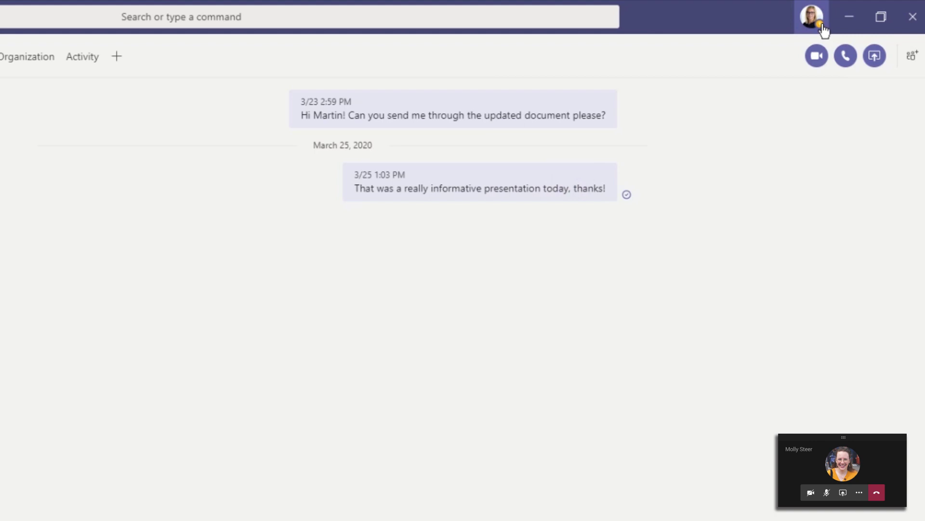
Change your presence status to Available from the profile picture menu
{"action": "left_click", "coordinate": [824, 31]}
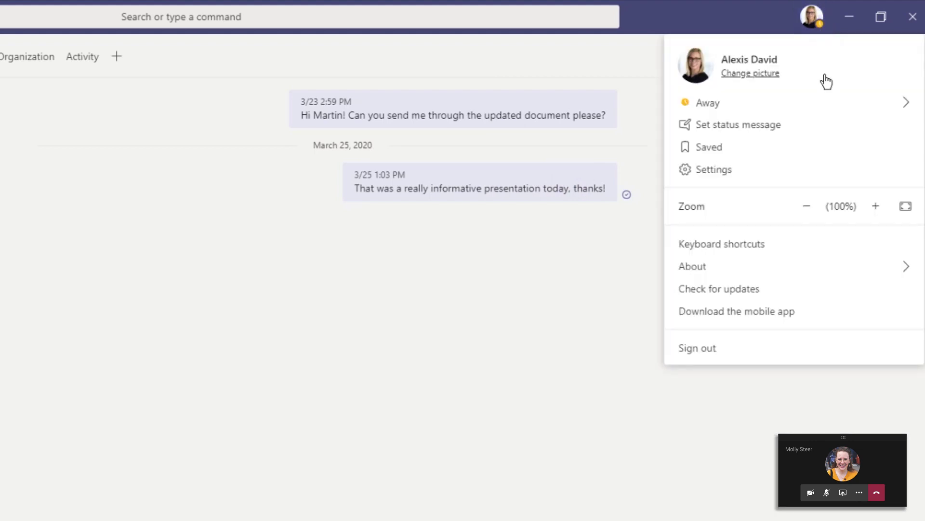
{"action": "left_click", "coordinate": [821, 107]}
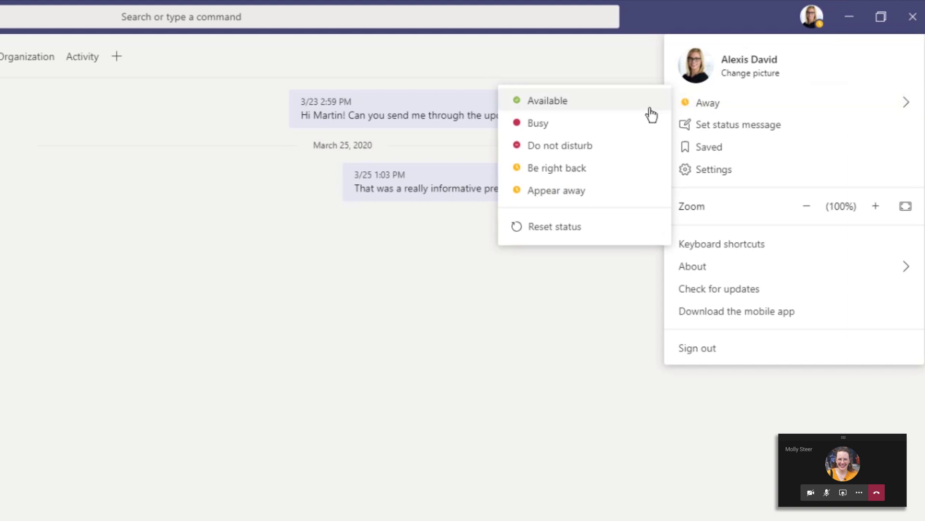
{"action": "left_click", "coordinate": [616, 102]}
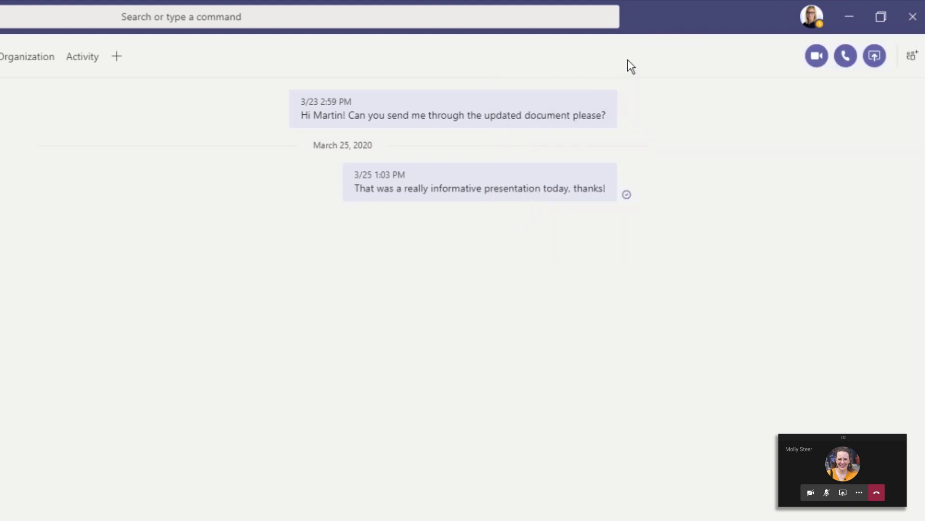